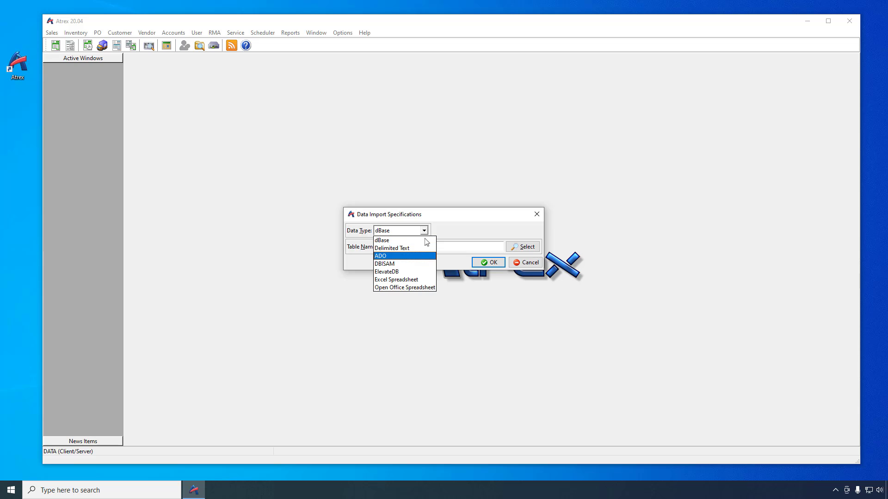
# Choose Excel Spreadsheet with import_example.xlsx as the import source and proceed to field mapping
pyautogui.click(418, 280)
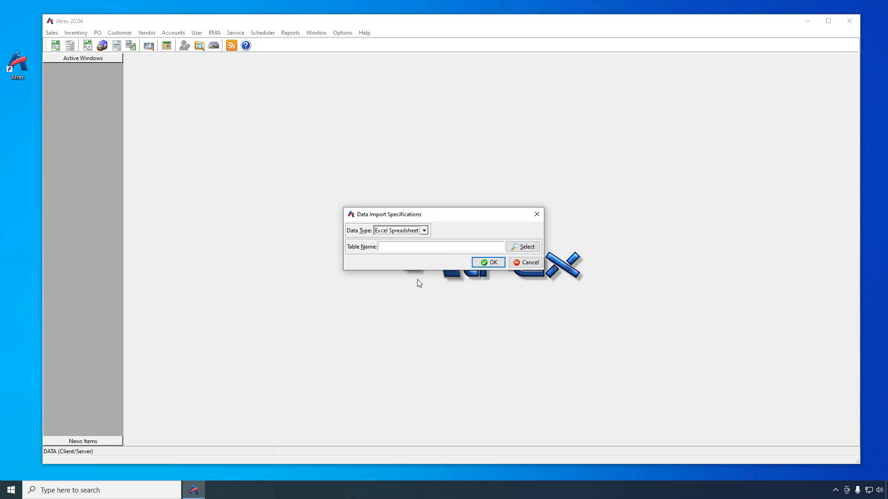
pyautogui.click(530, 249)
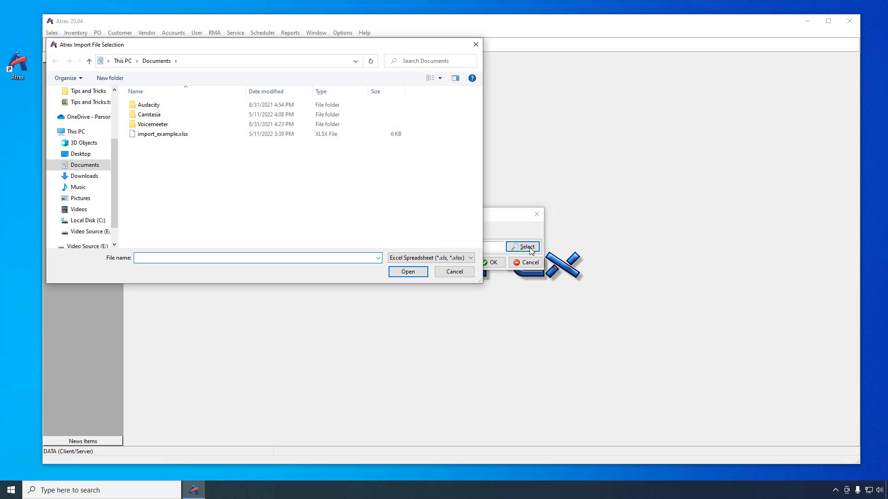
pyautogui.doubleClick(156, 134)
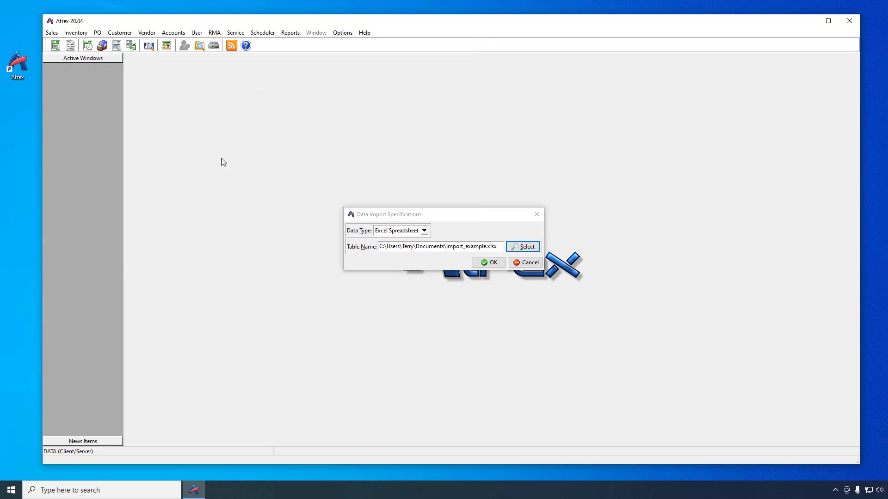
pyautogui.click(484, 264)
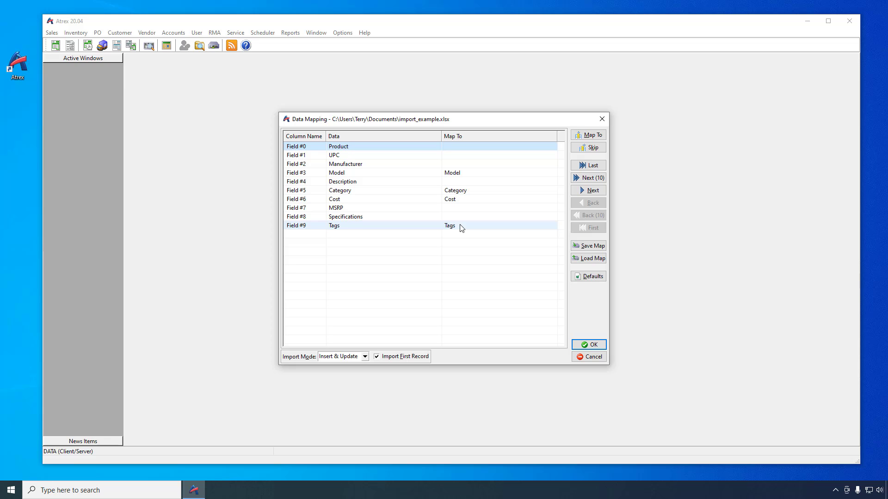
pyautogui.click(587, 191)
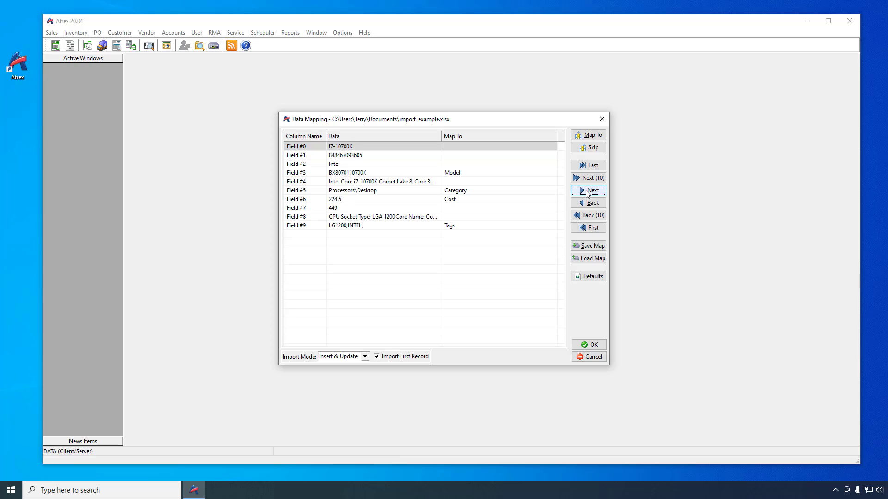
pyautogui.click(587, 191)
pyautogui.click(587, 191)
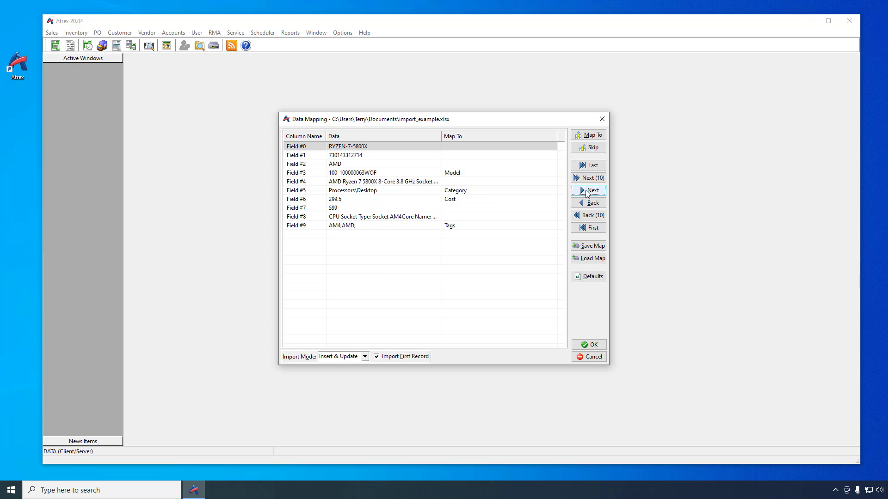
pyautogui.click(590, 228)
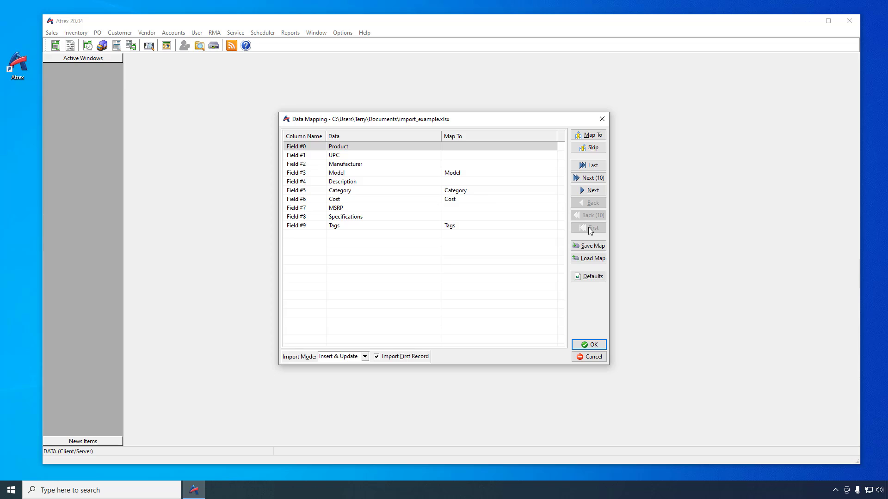
pyautogui.click(344, 148)
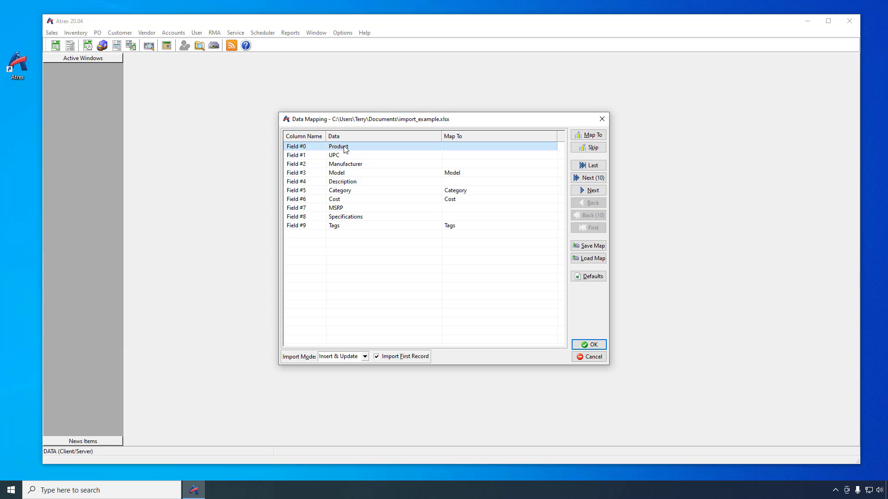
# Map Product to Stock Code, UPC to Alternate Code, Manufacturer, Description, and MSRP to List Price
pyautogui.doubleClick(344, 148)
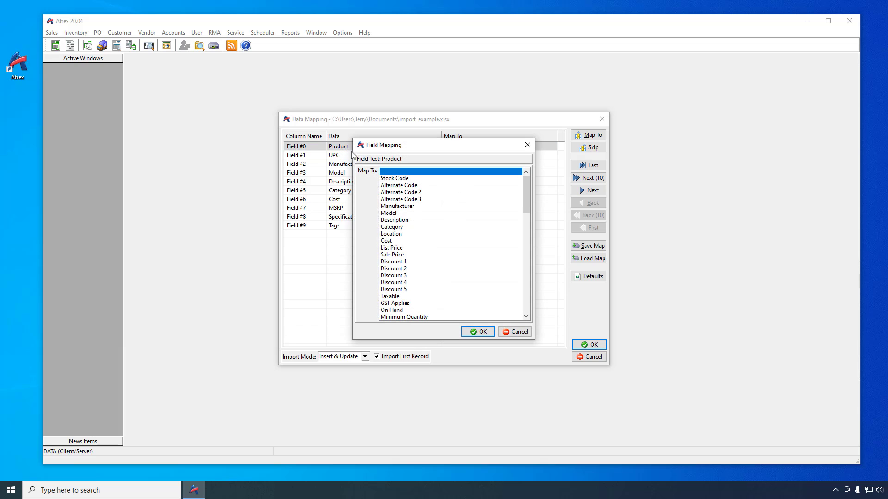
pyautogui.doubleClick(389, 179)
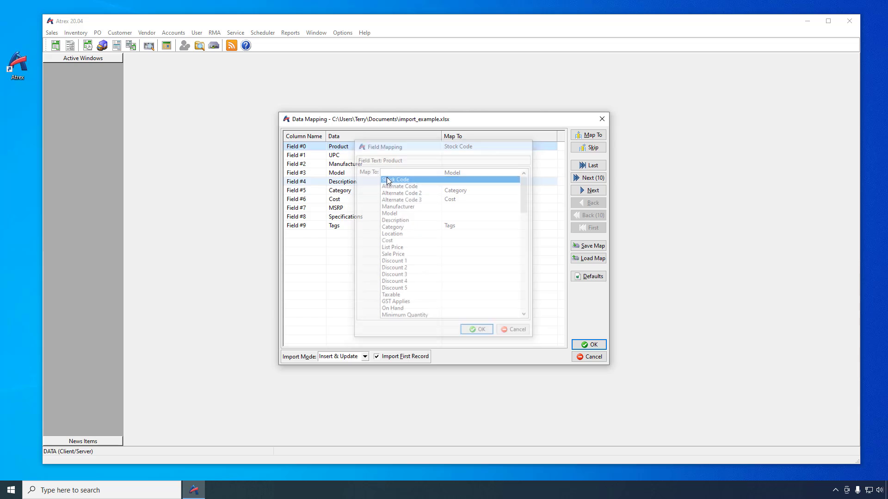
pyautogui.doubleClick(353, 157)
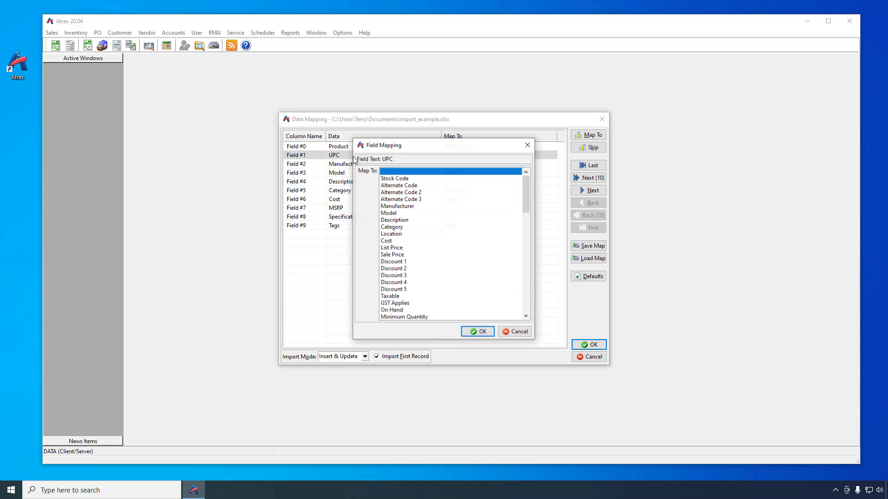
pyautogui.doubleClick(388, 185)
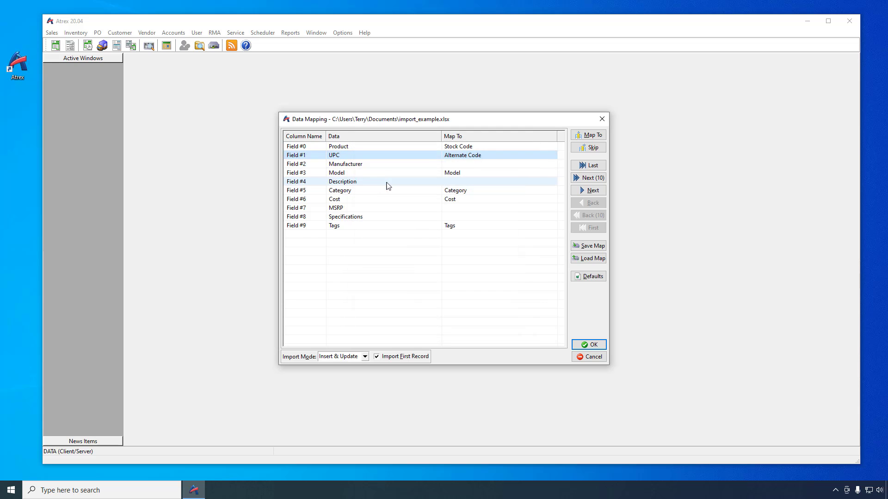
pyautogui.doubleClick(378, 165)
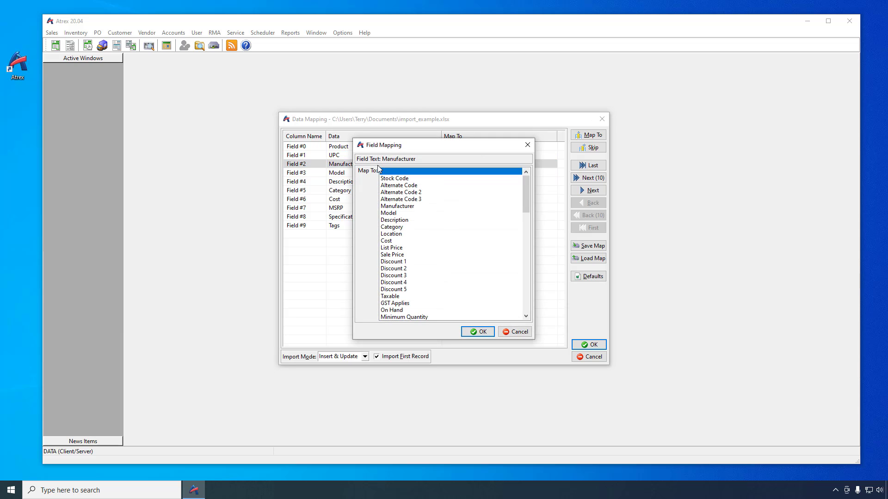
pyautogui.doubleClick(397, 206)
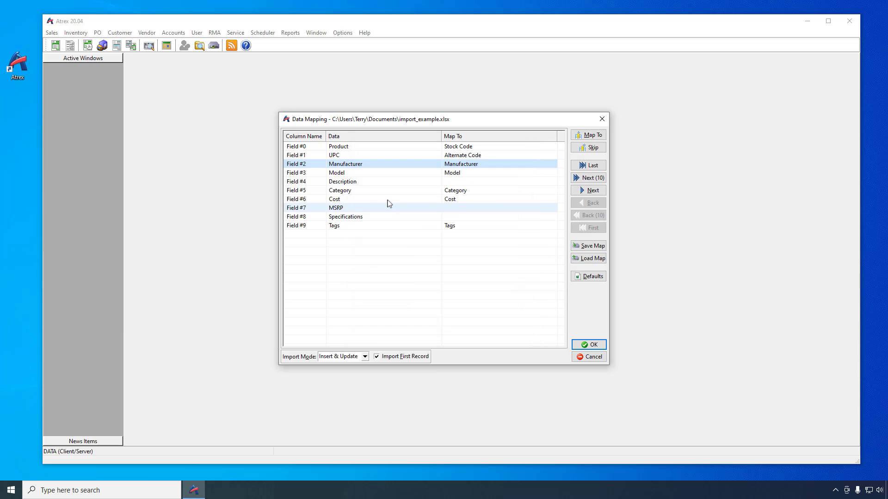
pyautogui.doubleClick(352, 181)
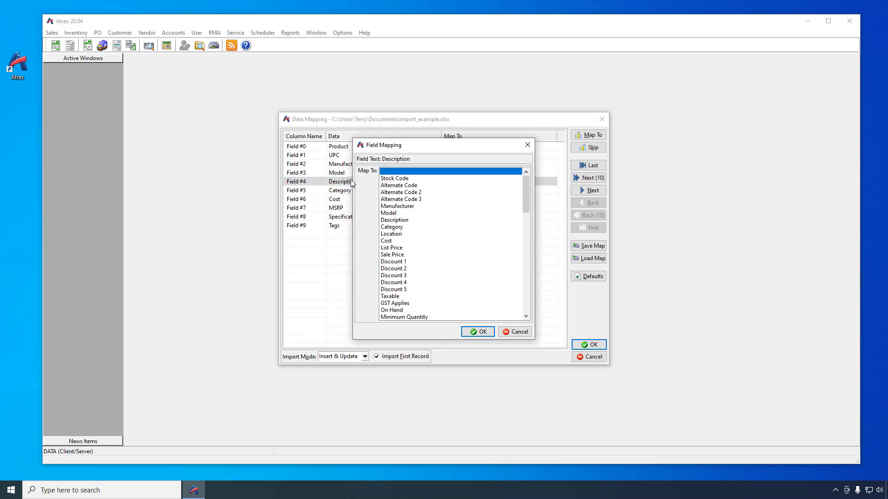
pyautogui.doubleClick(389, 220)
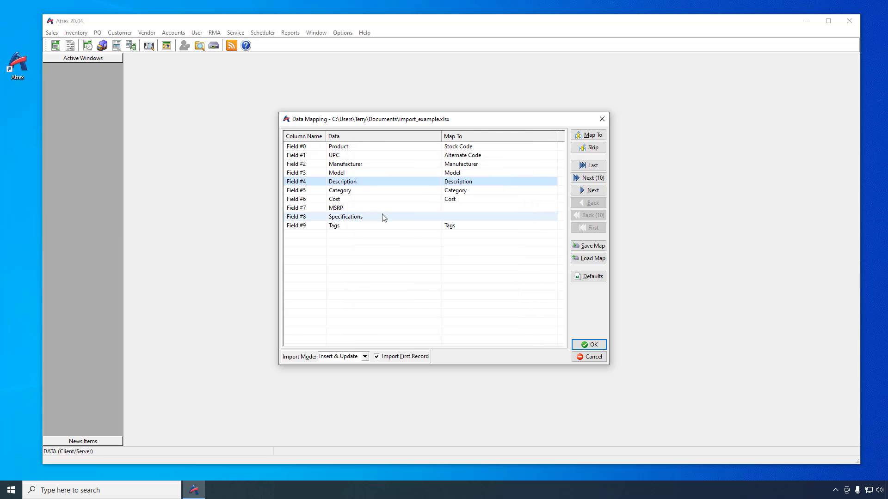
pyautogui.doubleClick(354, 206)
pyautogui.doubleClick(390, 248)
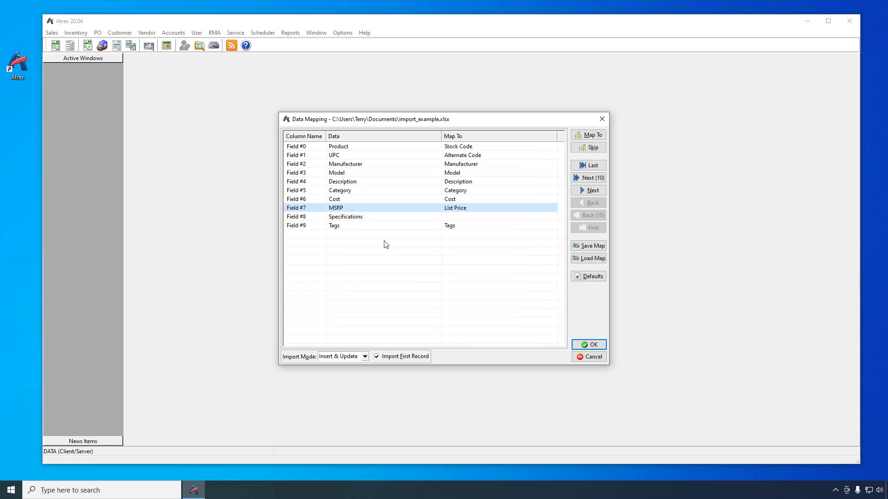
# Map the Specifications column to the Notes field
pyautogui.click(357, 218)
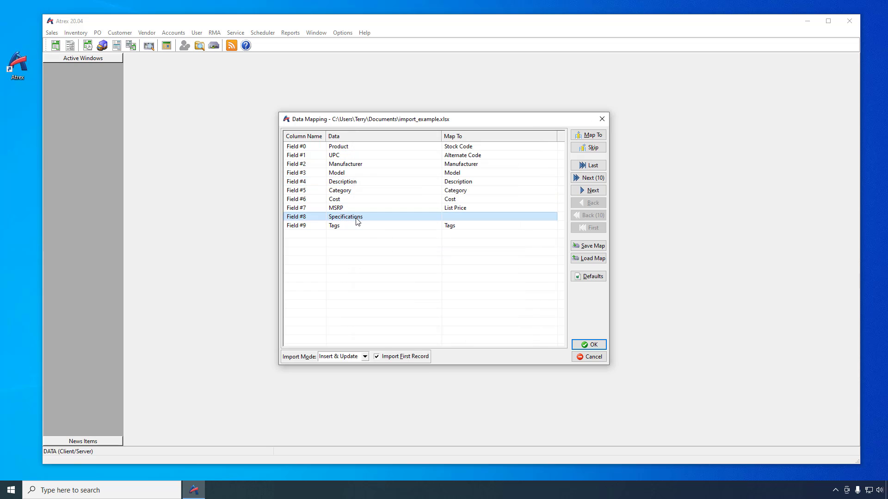
pyautogui.doubleClick(357, 218)
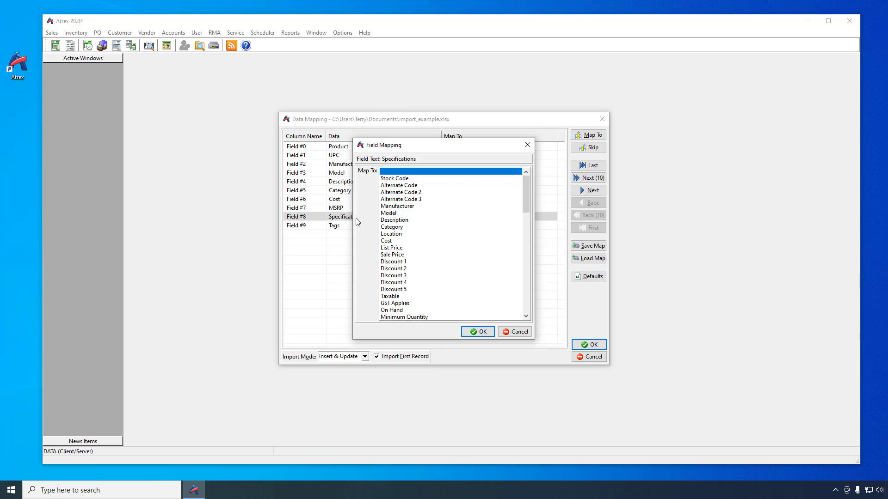
pyautogui.write('not')
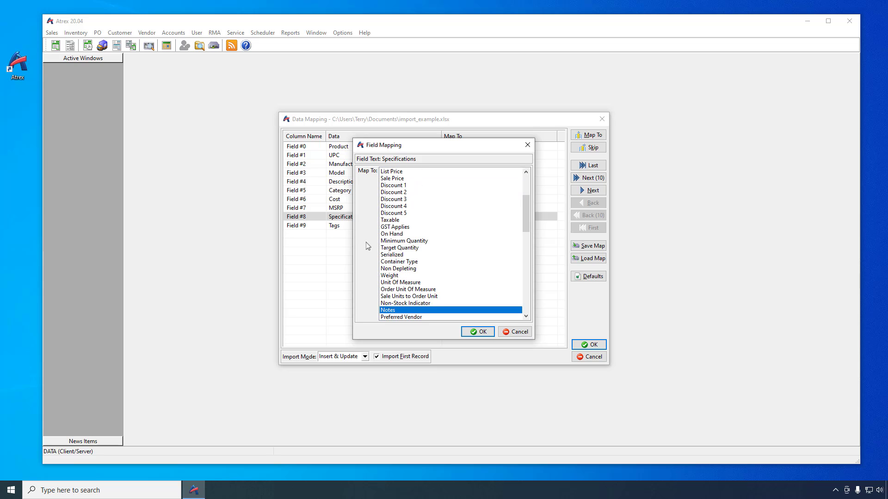
pyautogui.doubleClick(394, 309)
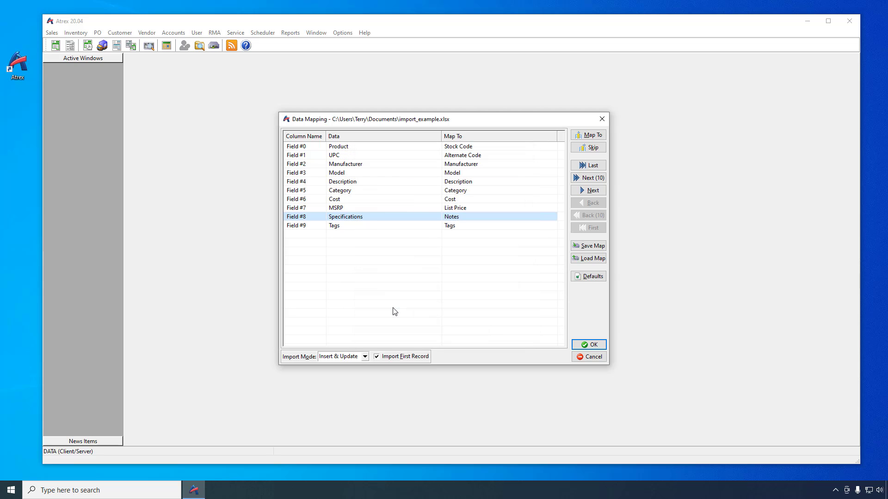
# Map the Tags column (Field #9) to the Tags inventory field
pyautogui.click(449, 225)
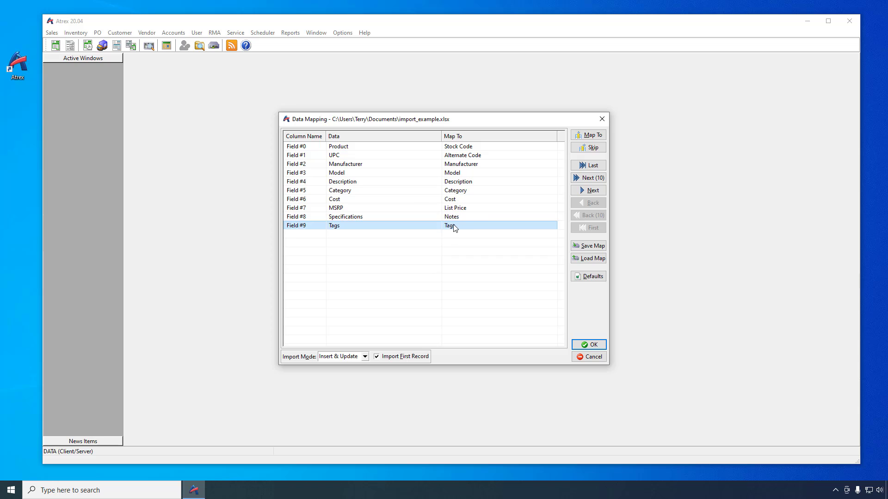
pyautogui.click(585, 148)
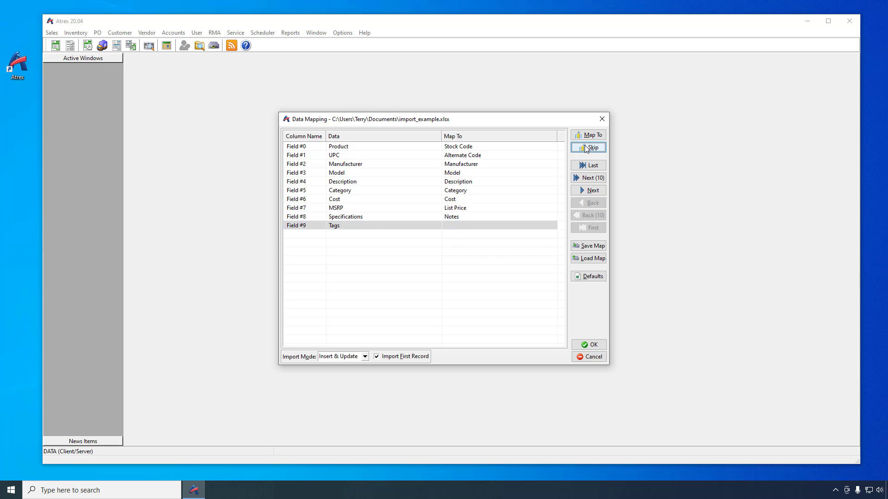
pyautogui.click(586, 136)
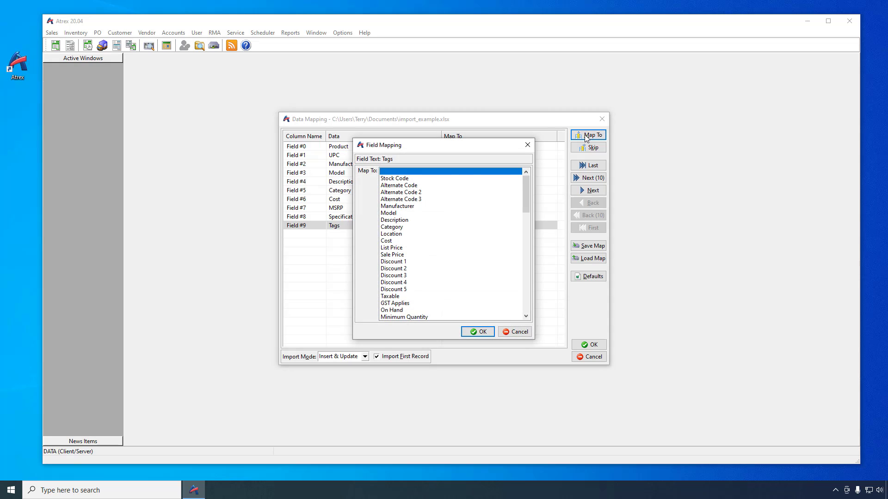
pyautogui.write('tags')
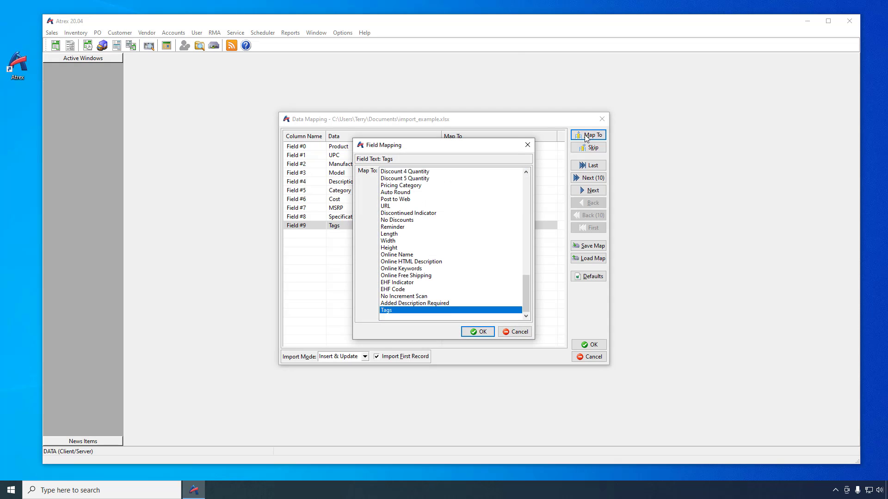
pyautogui.click(486, 331)
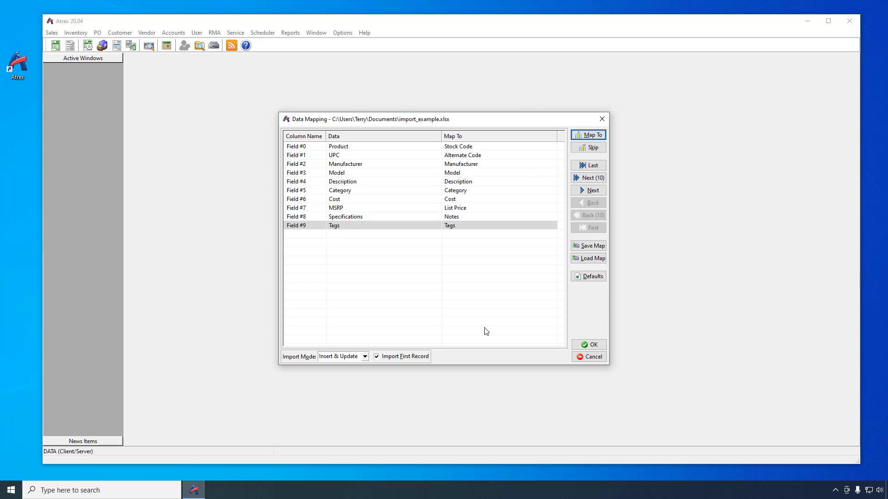
# Keep Insert & Update as the import mode and uncheck Import First Record
pyautogui.click(364, 357)
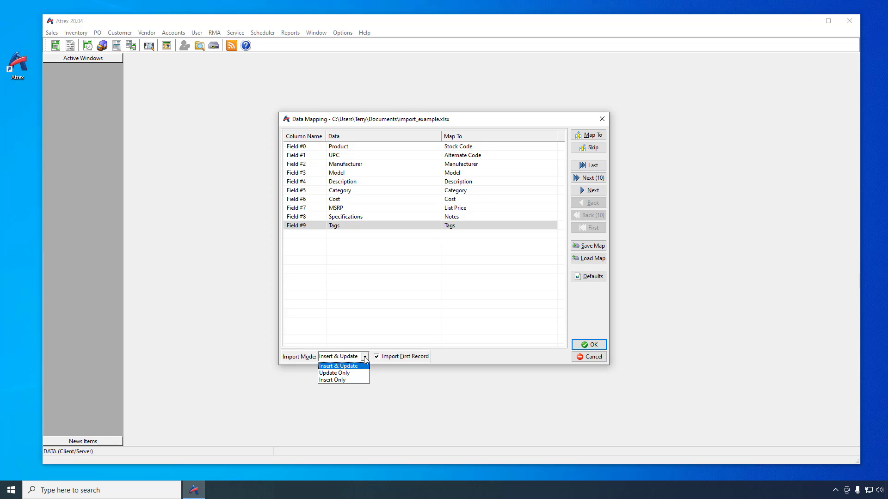
pyautogui.click(365, 357)
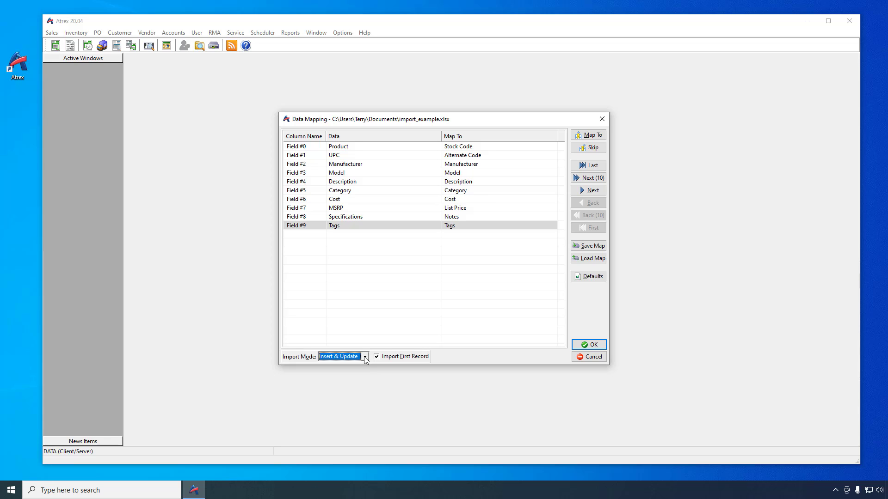
pyautogui.click(400, 358)
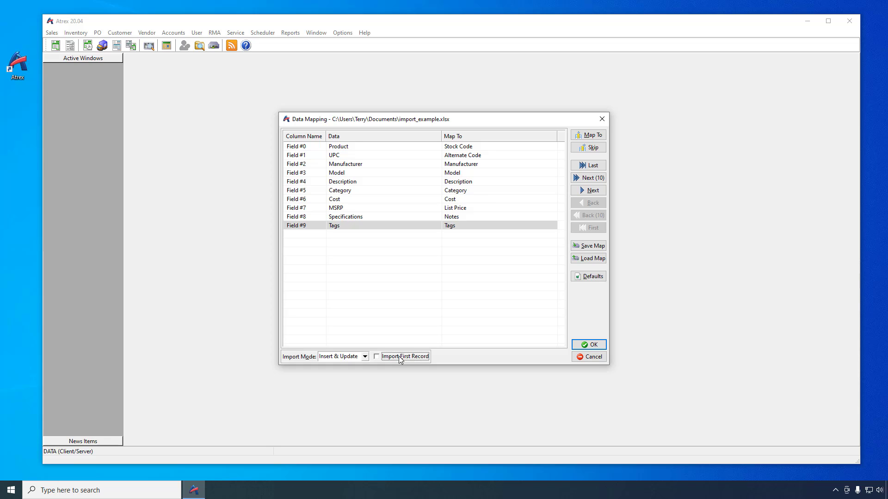
# Add a default mapping that sends the value EA to Unit Of Measure
pyautogui.click(596, 276)
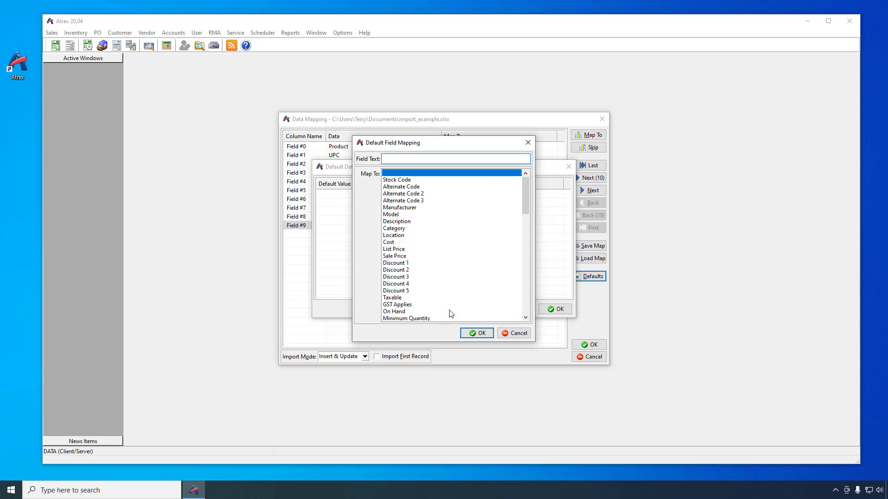
pyautogui.write('EA')
pyautogui.click(525, 310)
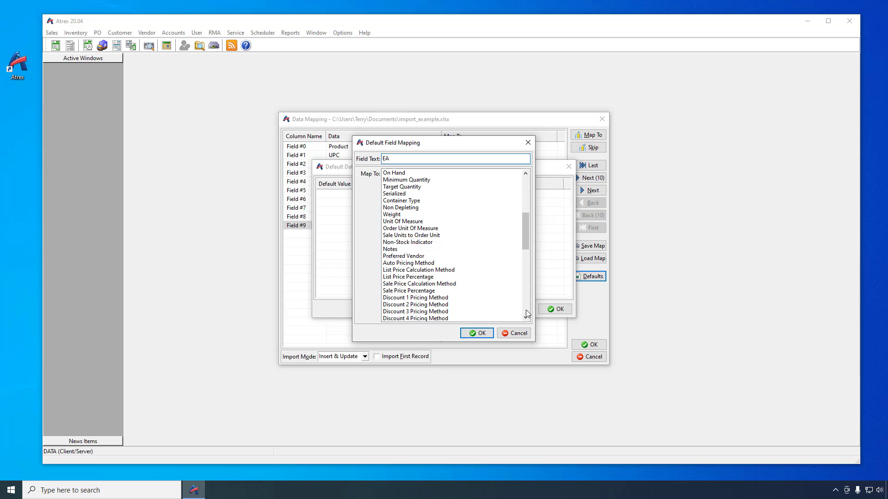
pyautogui.click(392, 222)
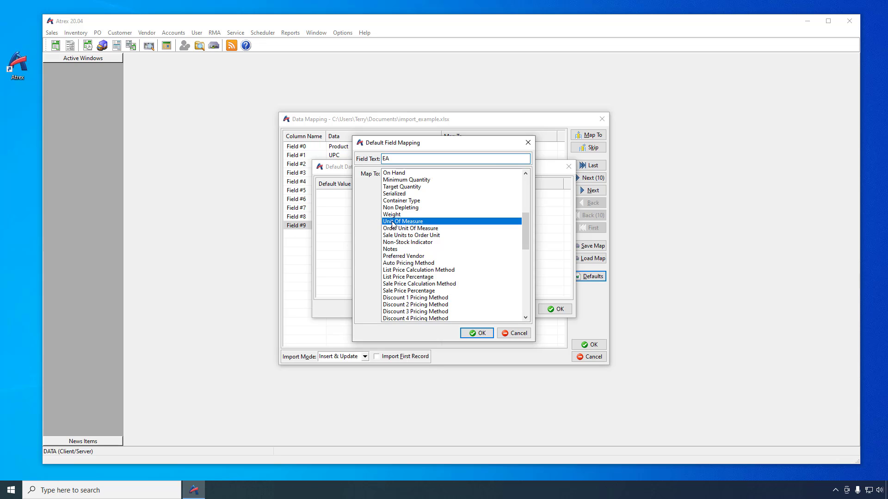
pyautogui.click(477, 333)
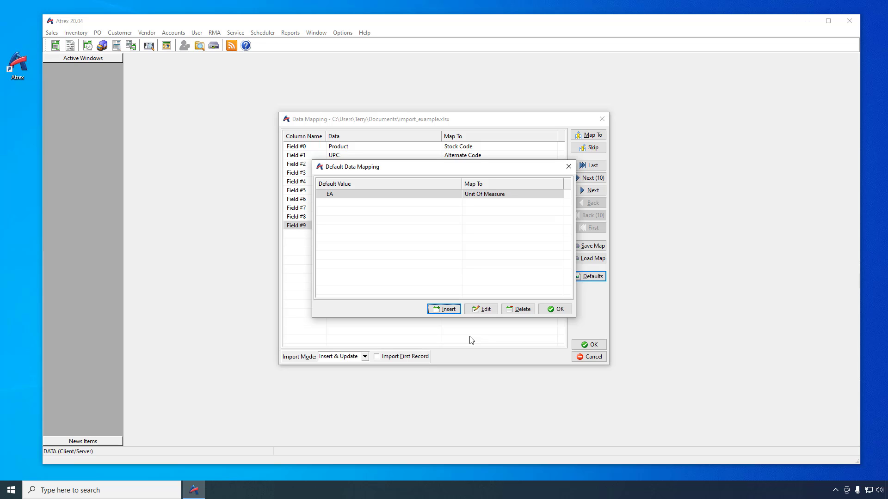
pyautogui.click(556, 310)
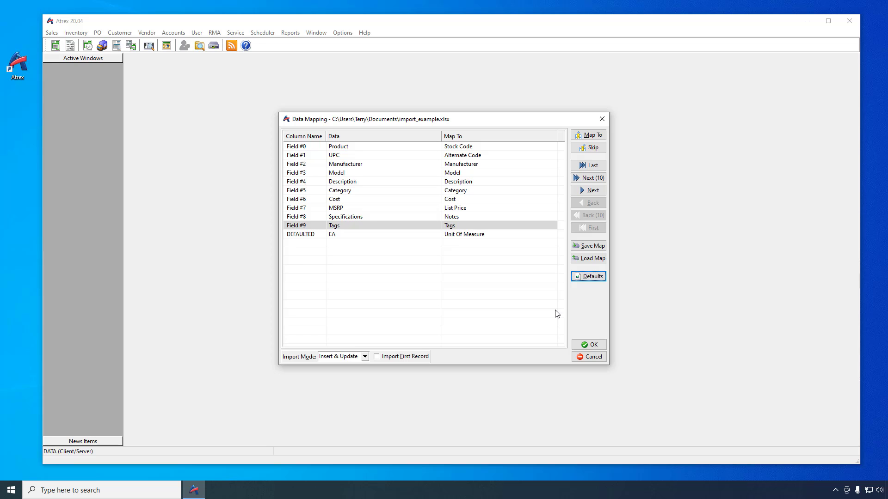
# Save the mapping as import.map in Documents and verify it is listed under Load Map
pyautogui.click(589, 247)
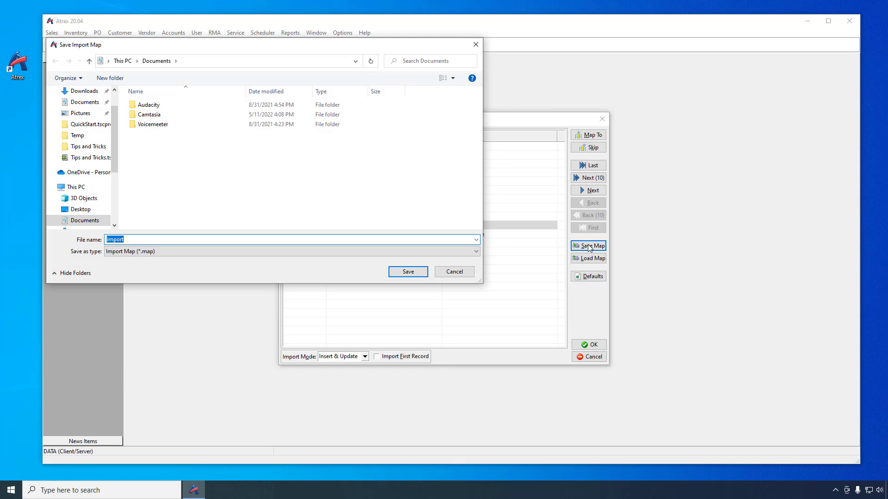
pyautogui.click(409, 272)
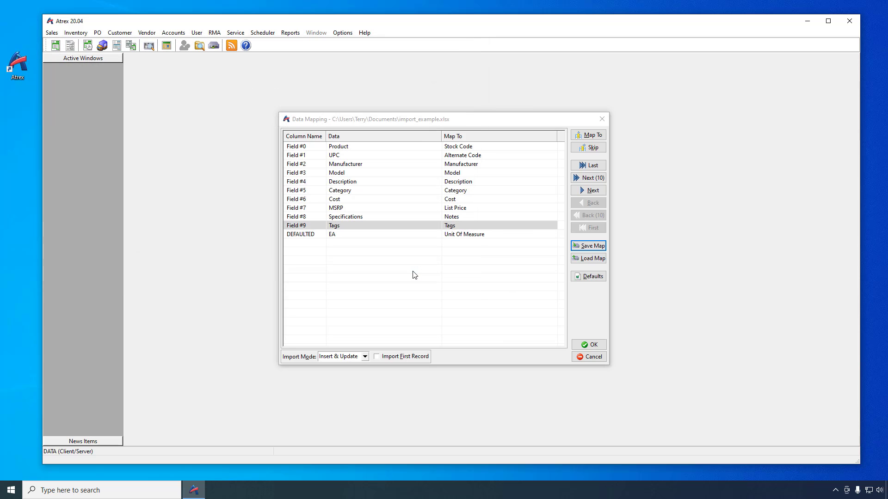
pyautogui.click(593, 259)
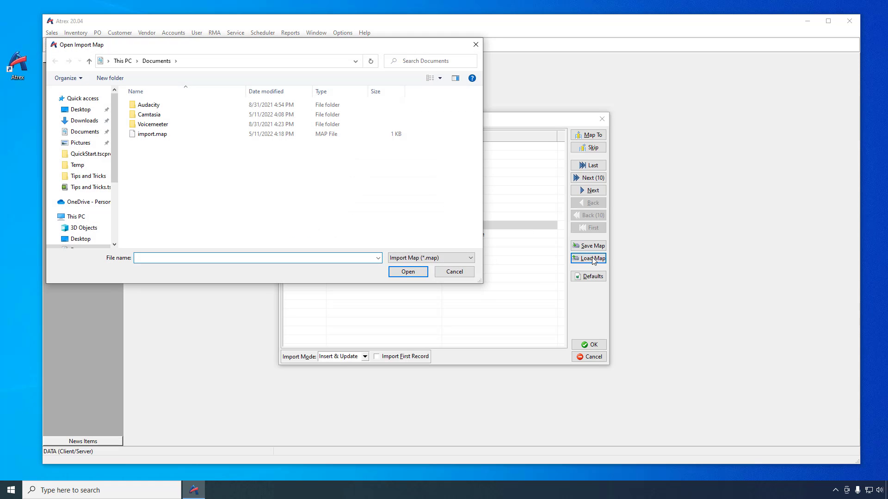
pyautogui.click(153, 135)
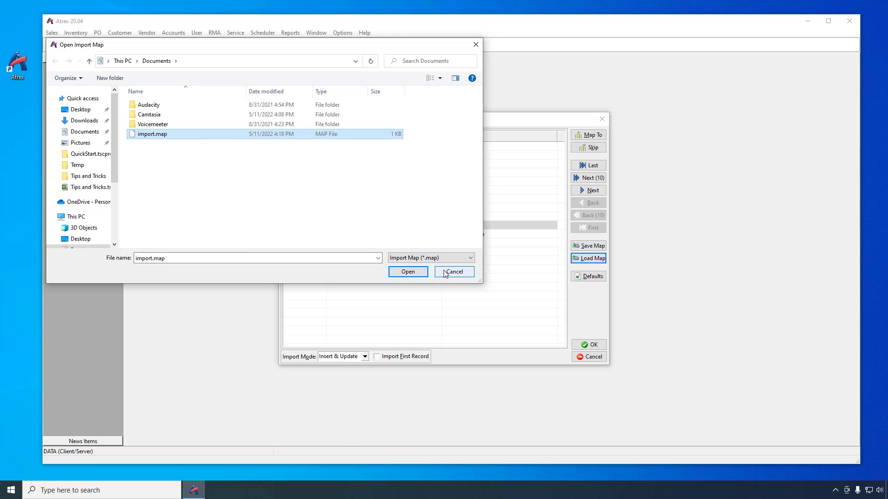
pyautogui.click(445, 273)
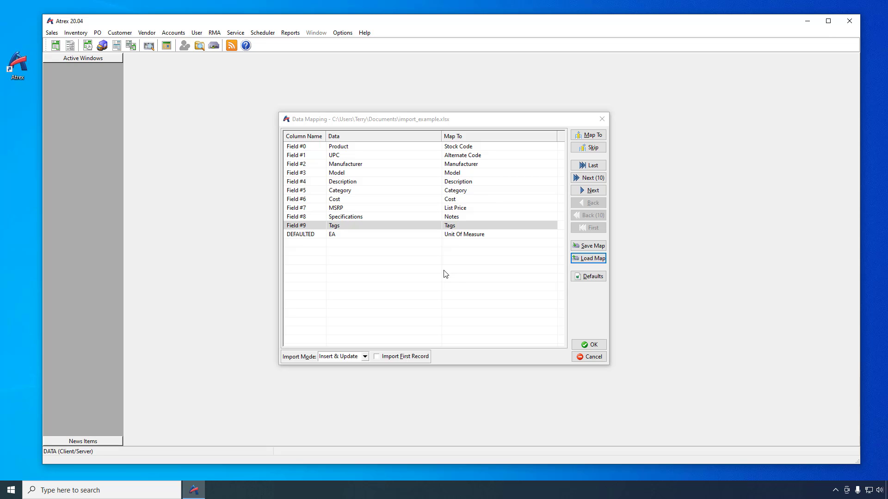
# Run the import and acknowledge the summary showing 4 records inserted
pyautogui.click(594, 345)
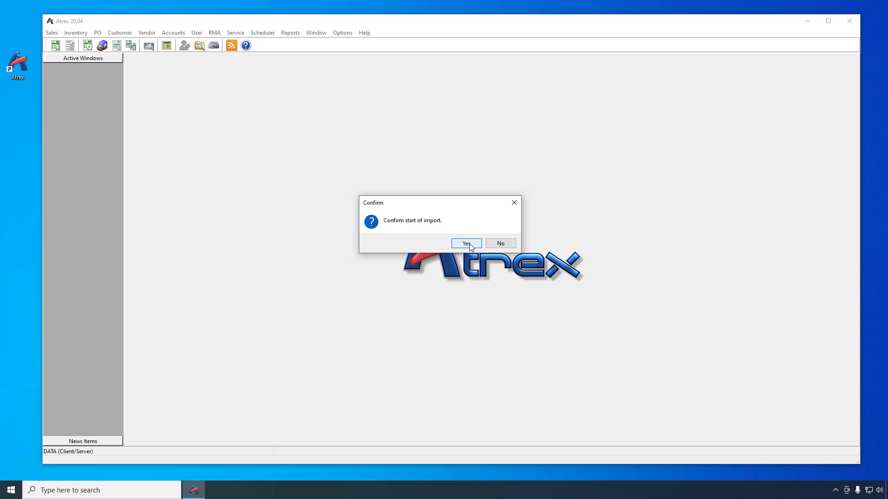
pyautogui.click(466, 244)
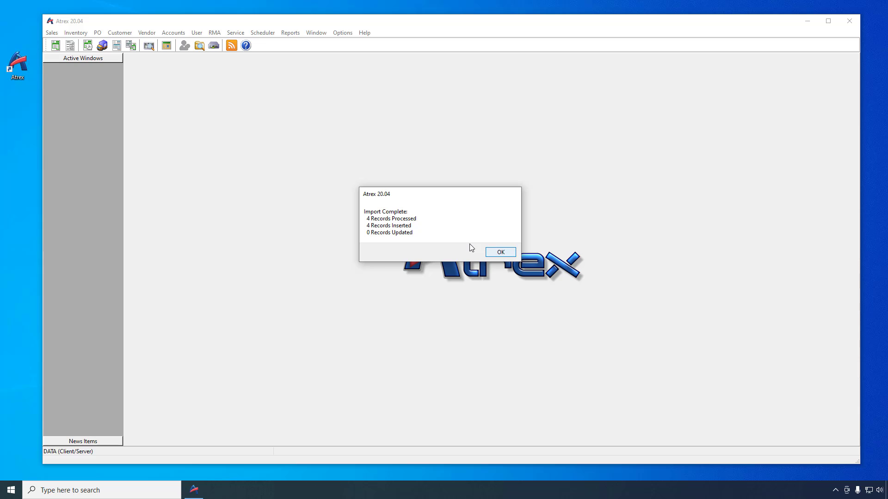
pyautogui.click(495, 255)
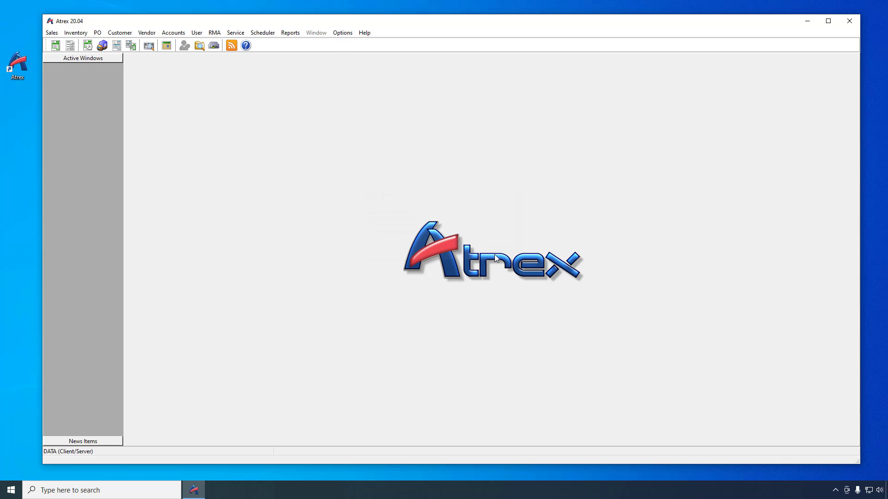
# Check the Inventory stock code list for the four new processor codes
pyautogui.click(77, 33)
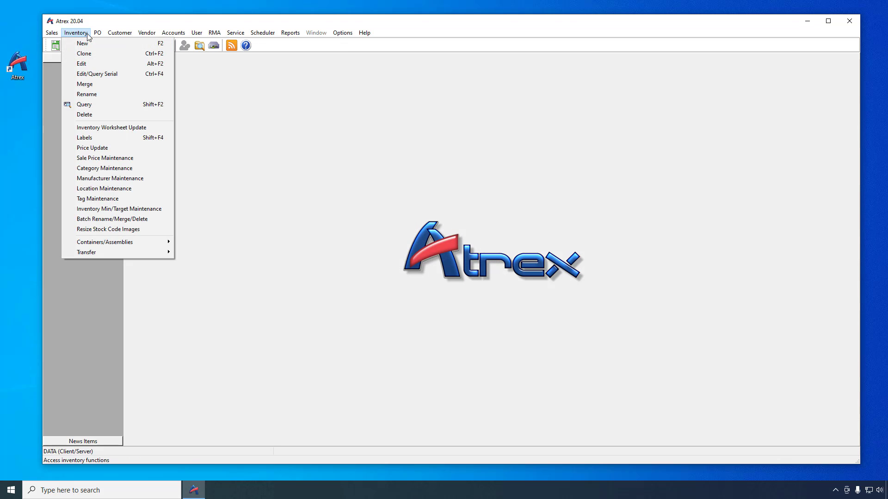
pyautogui.click(83, 64)
pyautogui.click(414, 277)
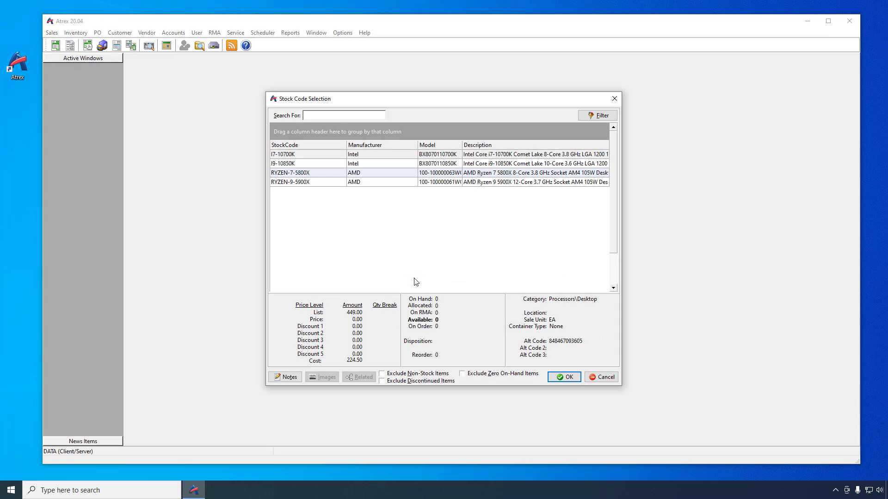
pyautogui.click(593, 377)
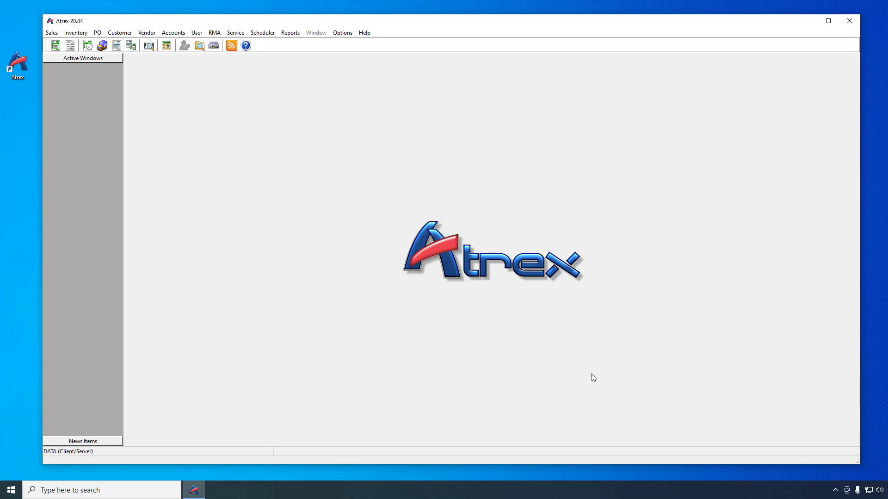